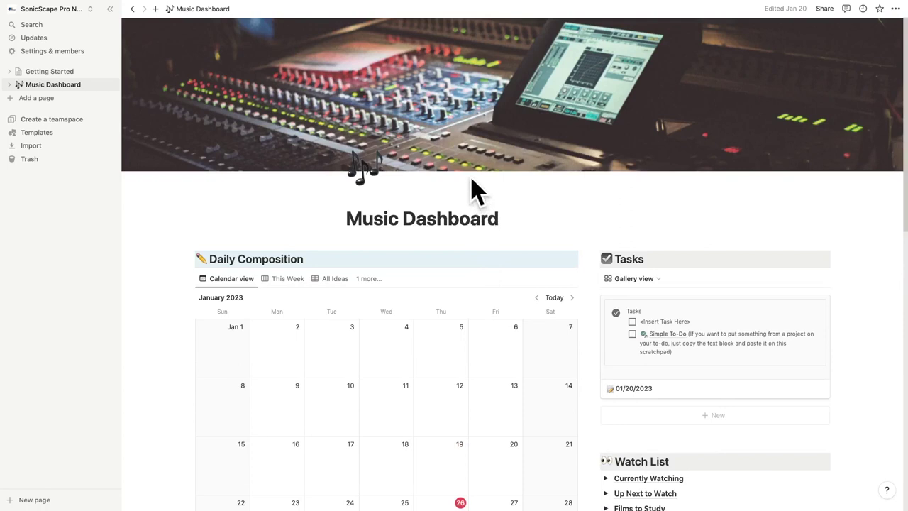
# - Look through the Music Dashboard's Daily Composition, Tasks, Watch List, Additional Resources and Practice Log sections
pyautogui.scroll(-1, 475, 190)
pyautogui.scroll(-3, 475, 190)
pyautogui.scroll(-2, 475, 190)
pyautogui.scroll(-3, 475, 190)
pyautogui.scroll(-3, 476, 190)
pyautogui.scroll(-5, 475, 190)
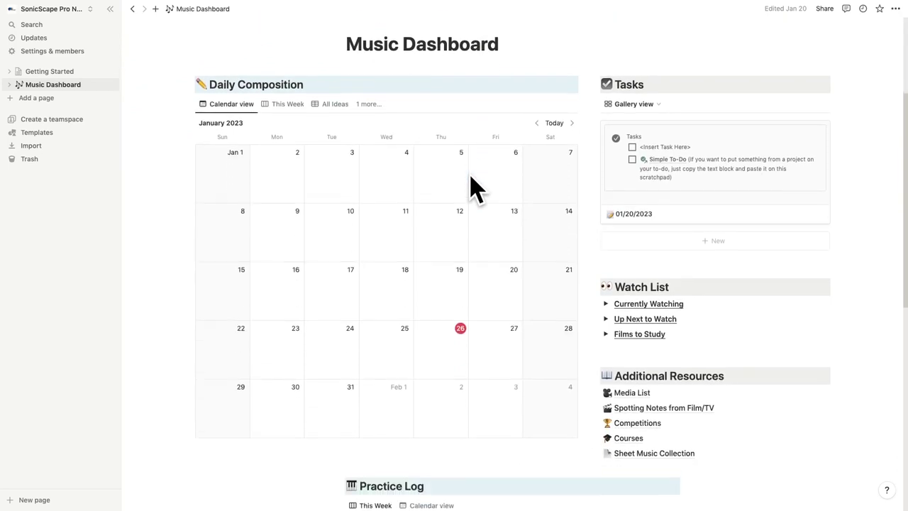
pyautogui.scroll(-3, 475, 190)
pyautogui.scroll(-1, 475, 188)
pyautogui.scroll(-1, 475, 188)
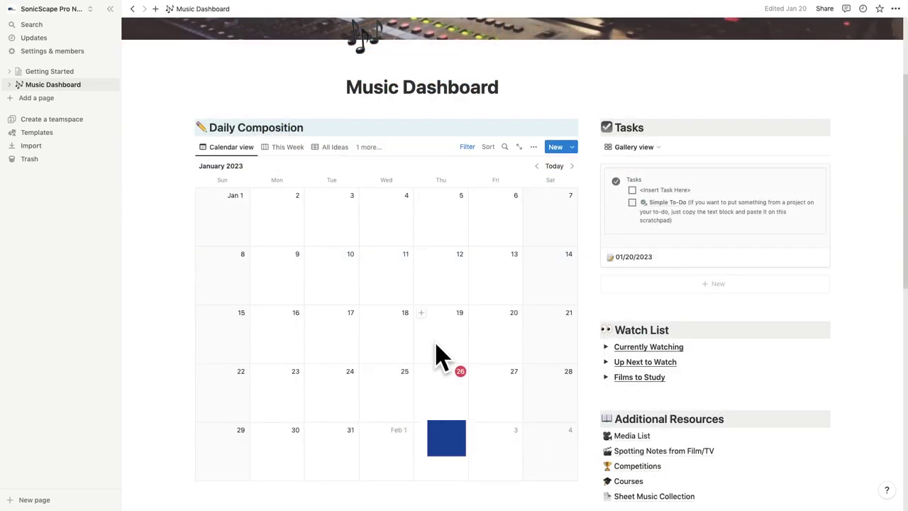
# - Add a Daily Composition entry on January 26 with the title 012623
pyautogui.scroll(-1, 436, 358)
pyautogui.click(421, 368)
pyautogui.write('012623')
# - Toggle Used? on the 012623 entry and view the options of its Description, Rating and Composition File properties
pyautogui.click(381, 157)
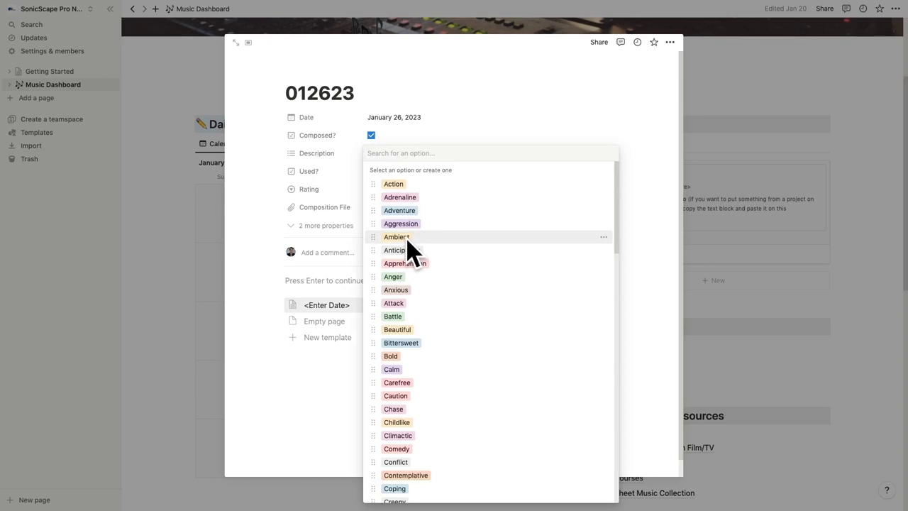
pyautogui.press('Escape')
pyautogui.click(371, 172)
pyautogui.click(405, 190)
pyautogui.press('Escape')
pyautogui.click(385, 207)
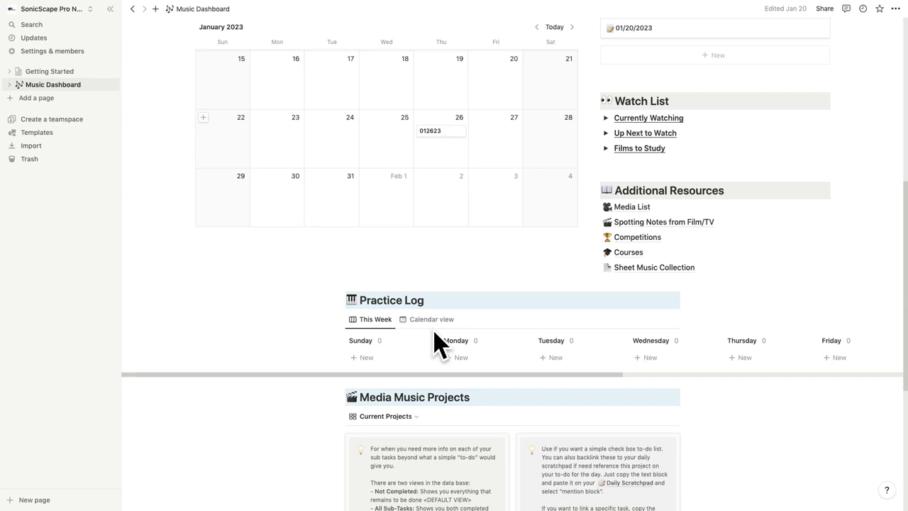
# - Add a Practice Log entry titled 021623 under Thursday
pyautogui.scroll(-1, 567, 344)
pyautogui.click(735, 352)
pyautogui.write('021623')
pyautogui.press('Return')
pyautogui.click(345, 267)
pyautogui.press('Escape')
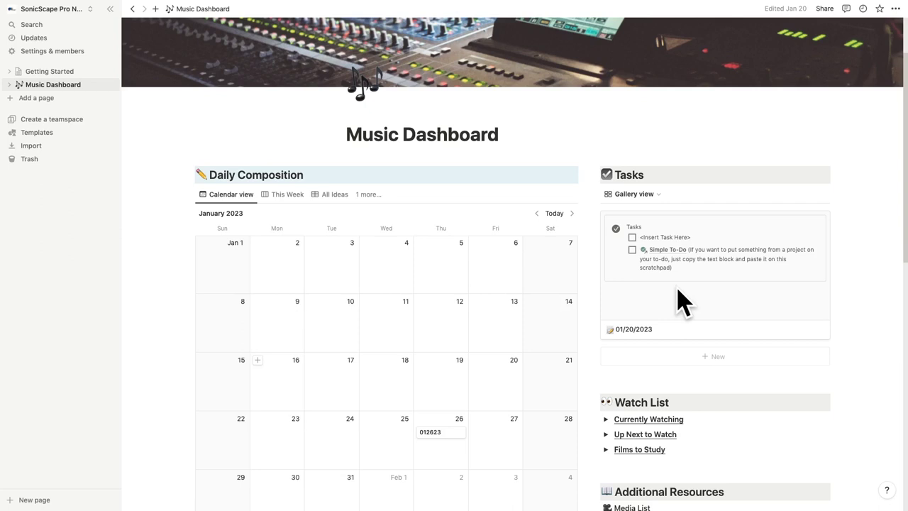
# - Add a page titled 021623 to the Tasks gallery using the <ENTER DATE> template
pyautogui.click(723, 357)
pyautogui.write('02')
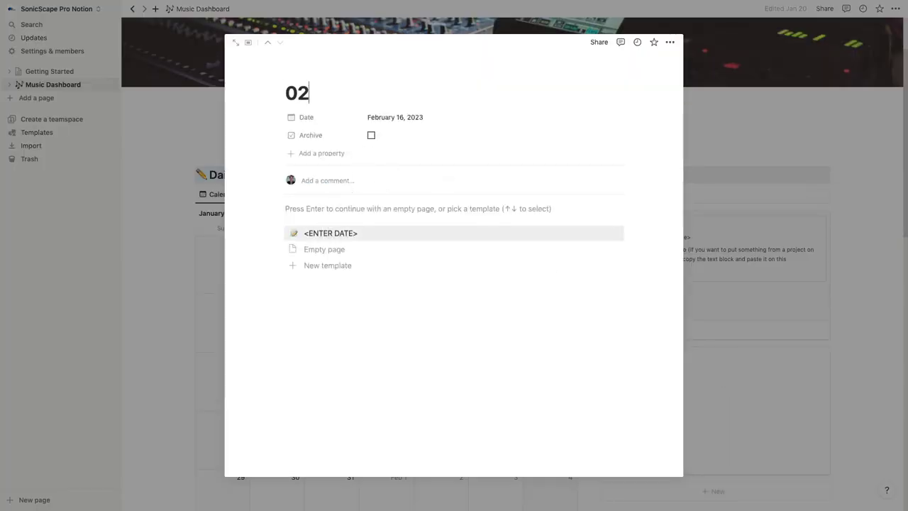
pyautogui.write('1623')
pyautogui.click(371, 233)
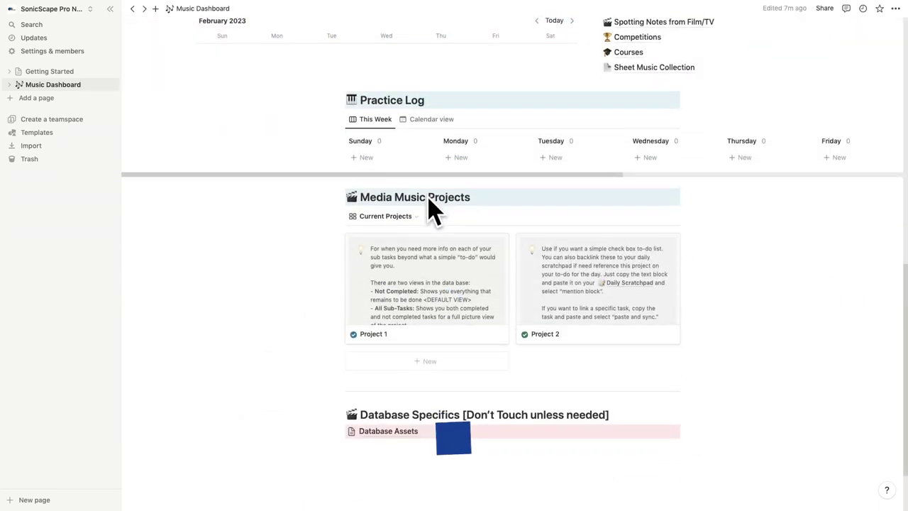
# - Create a Media Music Projects page from the Simple To-Do template and open its priority options
pyautogui.scroll(-1, 432, 209)
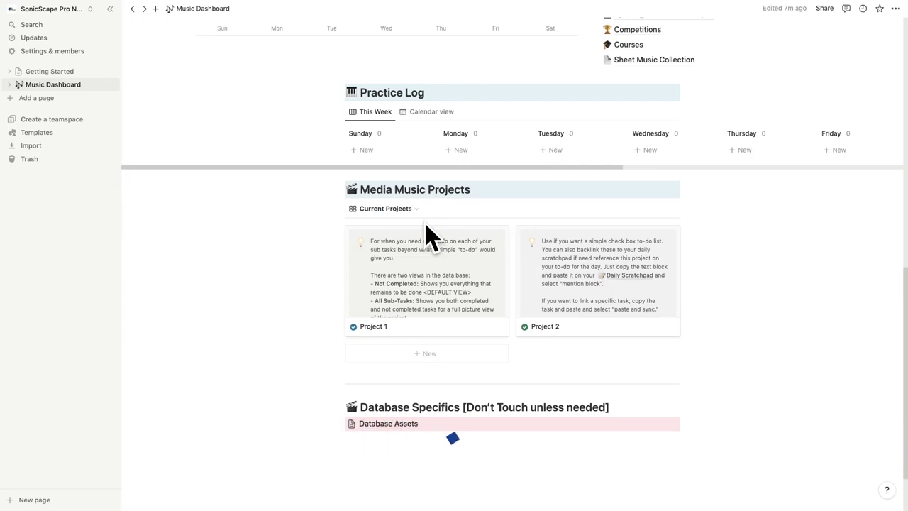
pyautogui.scroll(1, 440, 371)
pyautogui.click(436, 382)
pyautogui.click(364, 267)
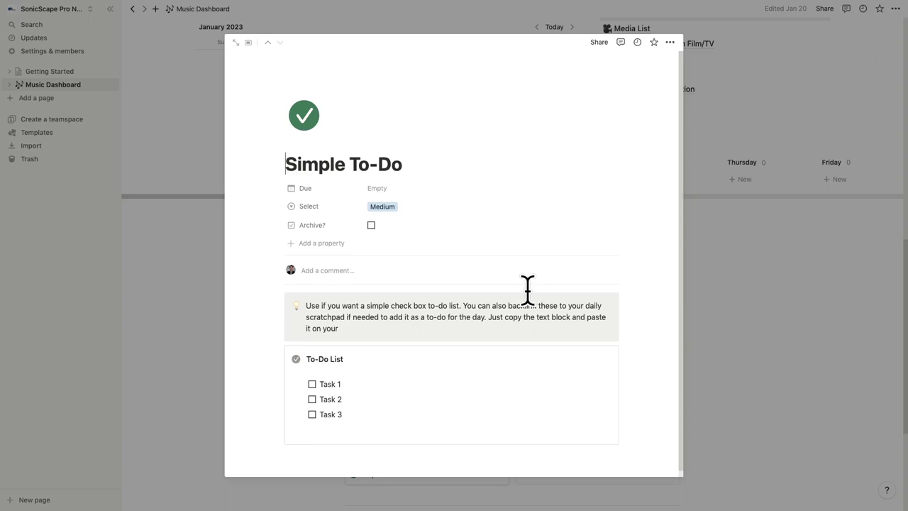
pyautogui.click(387, 206)
pyautogui.click(425, 237)
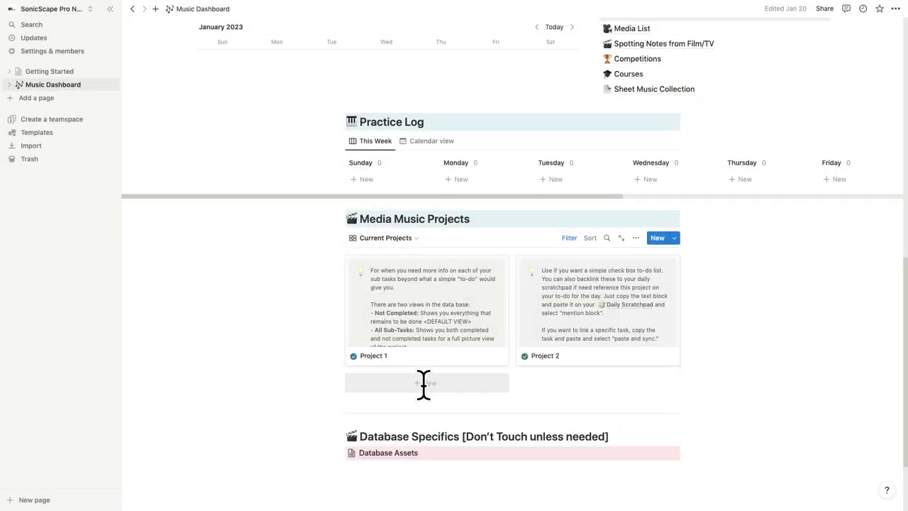
# - Create another Media Music Projects page from a template and look through its contents
pyautogui.click(424, 385)
pyautogui.click(345, 251)
pyautogui.scroll(-2, 304, 446)
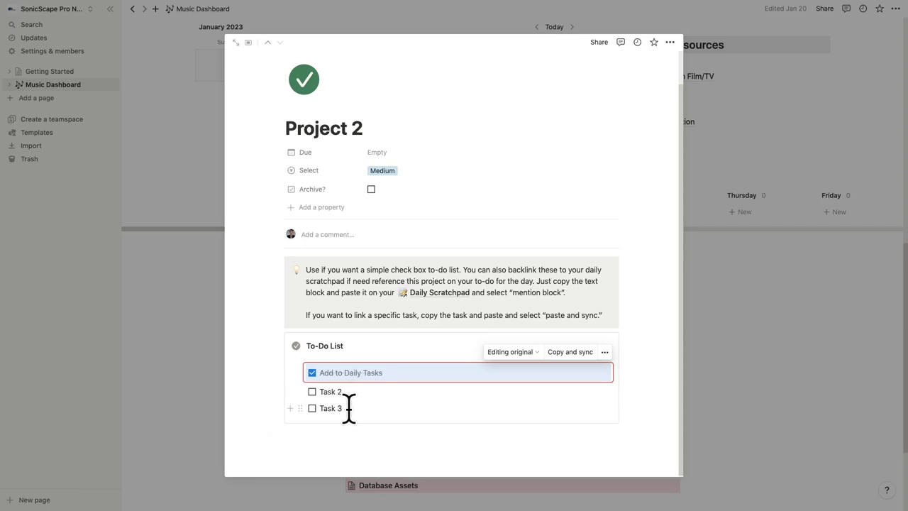
# - Copy Task 3 from the To-Do List of Project 2 and close the project
pyautogui.rightClick(349, 408)
pyautogui.click(430, 319)
pyautogui.click(772, 322)
# - Paste Task 3 as a synced item below the Simple To-Do line in the 01/20/2023 task page
pyautogui.scroll(10, 776, 352)
pyautogui.click(695, 215)
pyautogui.click(509, 333)
pyautogui.press('Return')
pyautogui.rightClick(330, 356)
pyautogui.click(307, 408)
pyautogui.click(550, 403)
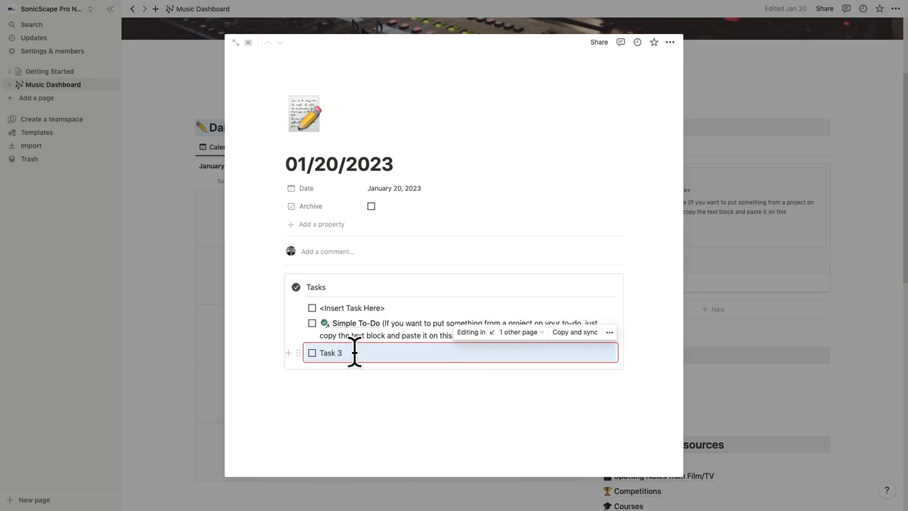
# - Close the 01/20/2023 task page and revisit Project 2 in Media Music Projects
pyautogui.click(871, 227)
pyautogui.scroll(-5, 748, 337)
pyautogui.click(582, 409)
pyautogui.click(830, 390)
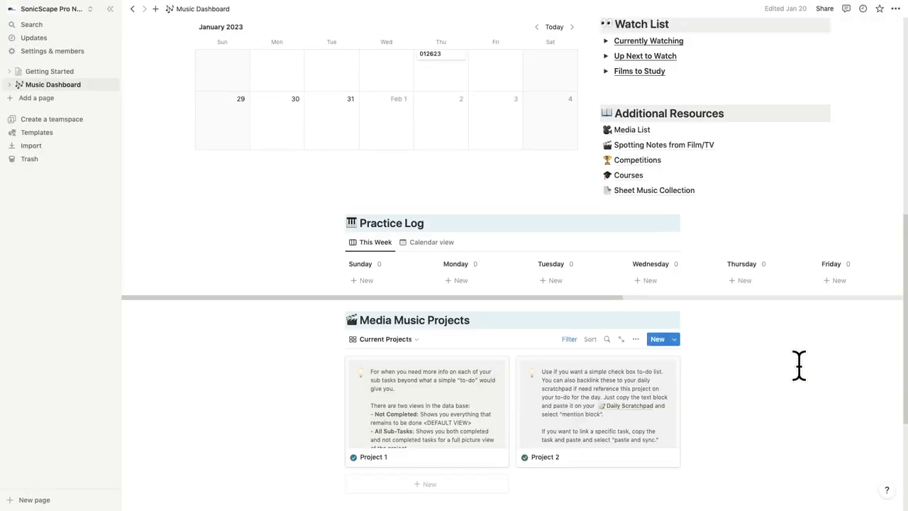
# - Paste the copied item on a new line below <Insert Task Here> in the 01/20/2023 task page
pyautogui.scroll(4, 800, 366)
pyautogui.click(724, 178)
pyautogui.click(447, 303)
pyautogui.press('Return')
pyautogui.rightClick(328, 324)
pyautogui.click(322, 379)
pyautogui.click(542, 362)
pyautogui.press('Escape')
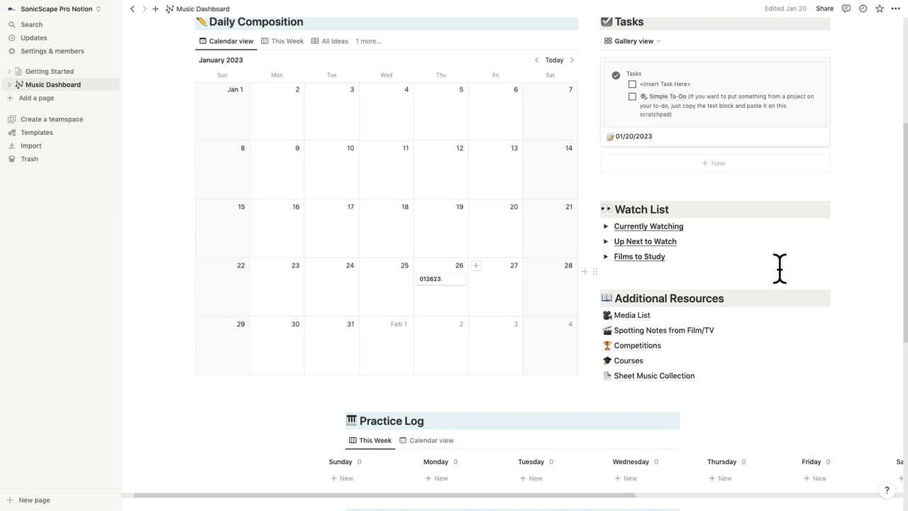
# - Open the Media List and preview the My Movie entry
pyautogui.click(633, 315)
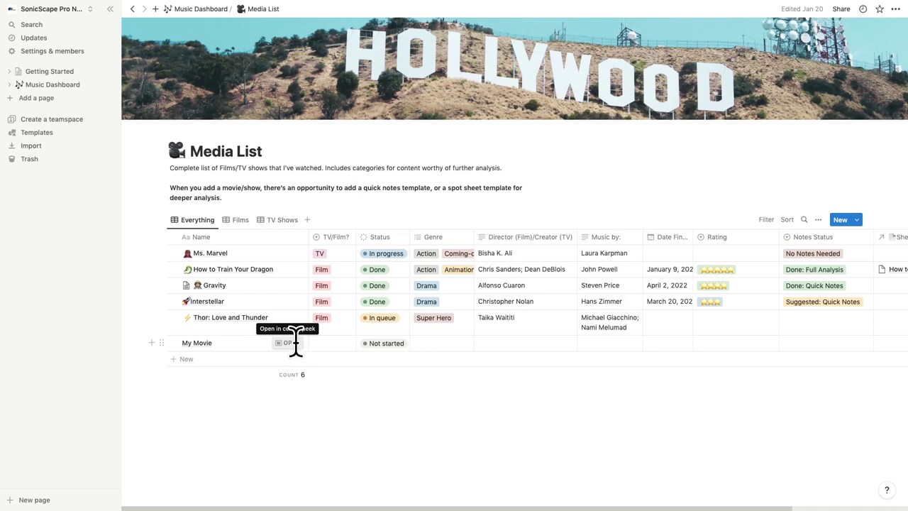
pyautogui.click(295, 342)
pyautogui.press('Escape')
# - Open the Gravity entry in the Media List and read through its notes
pyautogui.click(289, 284)
pyautogui.scroll(-2, 445, 310)
pyautogui.scroll(-3, 446, 310)
pyautogui.scroll(-1, 384, 208)
pyautogui.click(182, 434)
# - Open the How to Train Your Dragon spotting sheet and choose a rating for the 1m2 This is Berk cue
pyautogui.click(296, 268)
pyautogui.scroll(-3, 298, 274)
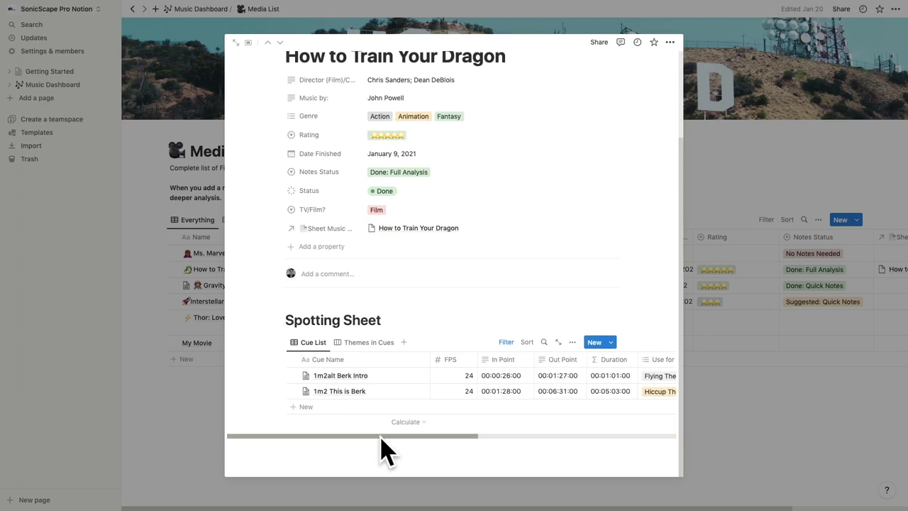
pyautogui.moveTo(382, 438); pyautogui.dragTo(567, 436)
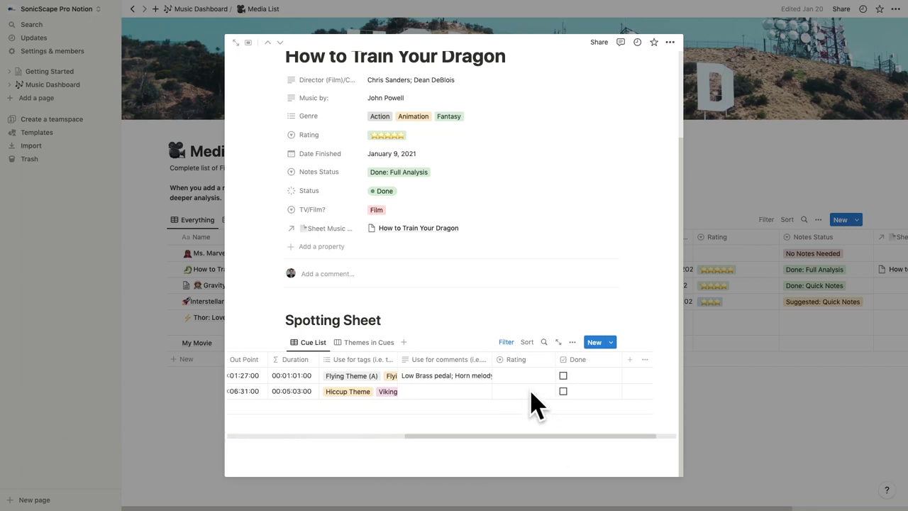
pyautogui.click(530, 392)
pyautogui.click(543, 431)
pyautogui.click(832, 410)
# - Expand the Up Next to Watch and Films to Study lists in the dashboard's Watch List
pyautogui.click(605, 297)
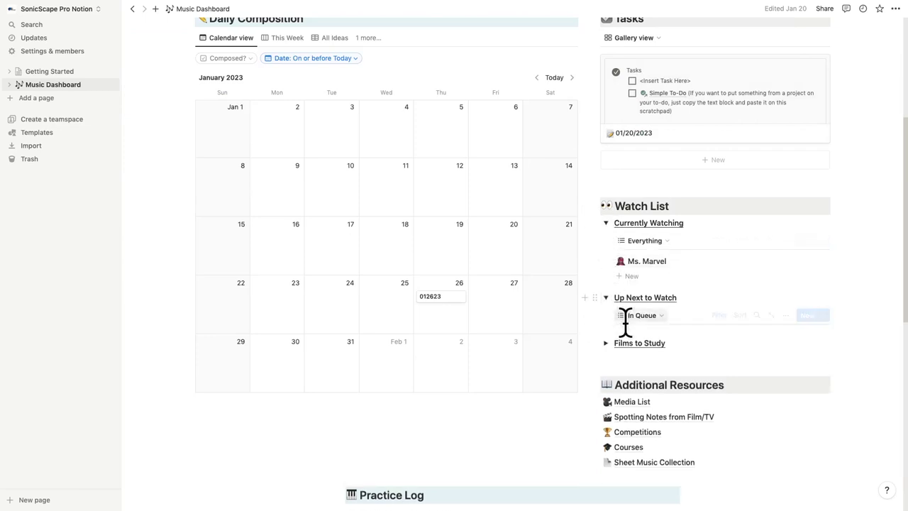
pyautogui.click(605, 372)
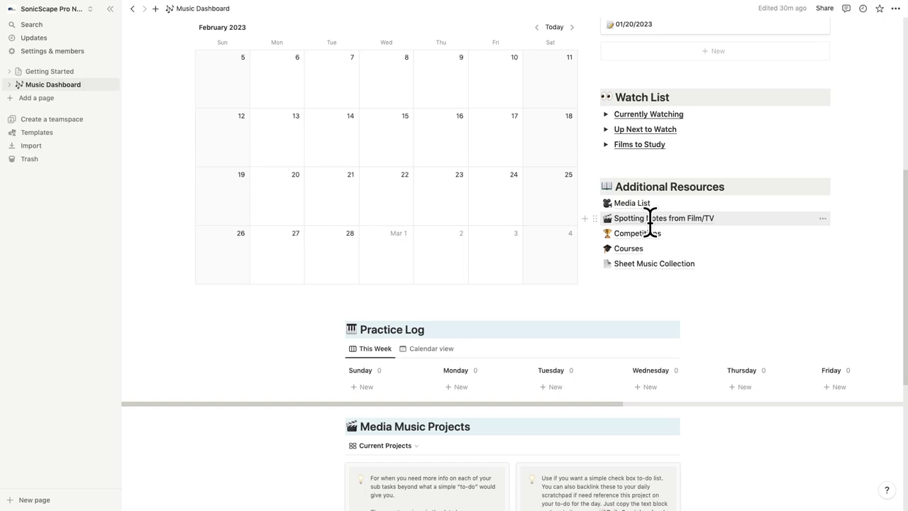
# - Open the Spotting Notes from Film/TV page and view its Full Analysis, Quick Notes and Film/TV to Spot tables
pyautogui.click(650, 219)
pyautogui.scroll(-4, 491, 305)
pyautogui.scroll(1, 491, 305)
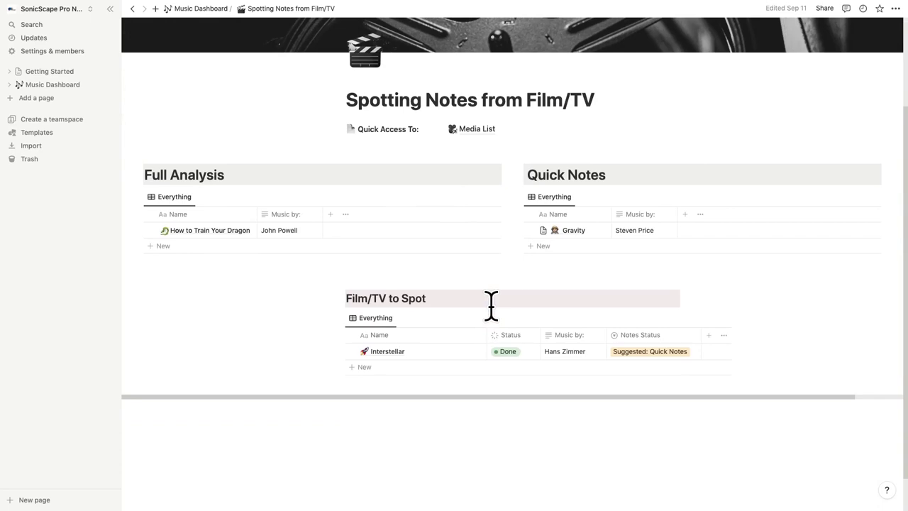